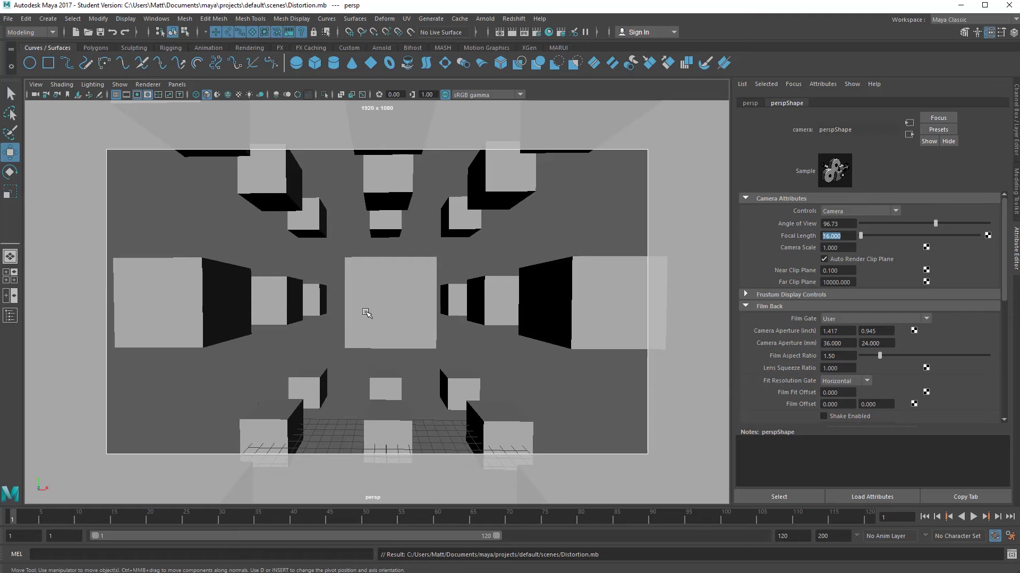
# Set the perspective camera's focal length to 10 and view the cube grid from several angles through the wide lens
pyautogui.moveTo(336, 347)
pyautogui.keyDown('alt'); pyautogui.mouseDown()
pyautogui.moveTo(365, 319)
pyautogui.moveTo(428, 357)
pyautogui.moveTo(302, 344)
pyautogui.moveTo(308, 376)
pyautogui.moveTo(340, 366)
pyautogui.mouseUp(); pyautogui.keyUp('alt')
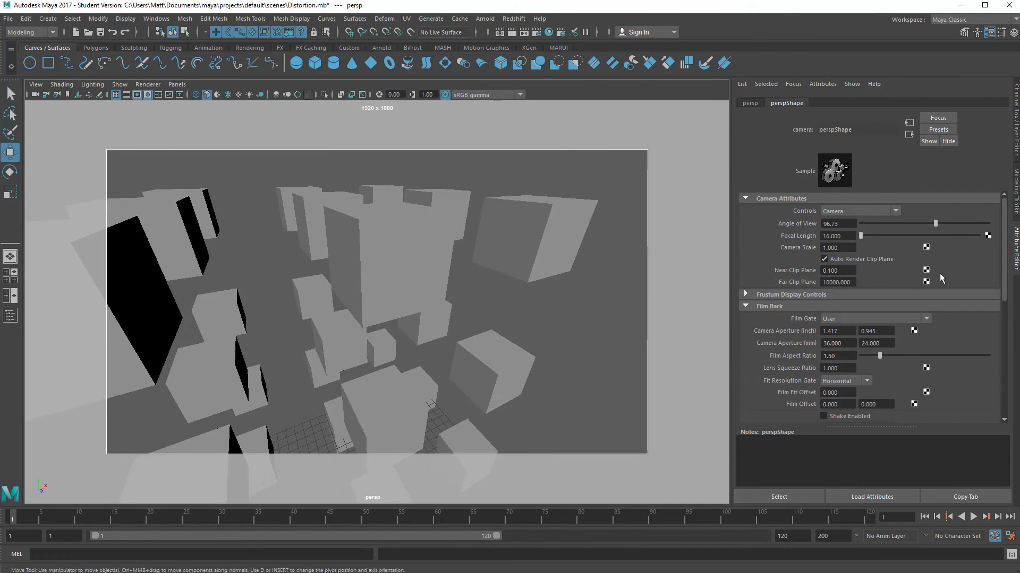
pyautogui.write('10')
pyautogui.press('Return')
pyautogui.keyDown('alt'); pyautogui.moveTo(152, 327); pyautogui.dragTo(346, 296, button='middle'); pyautogui.keyUp('alt')
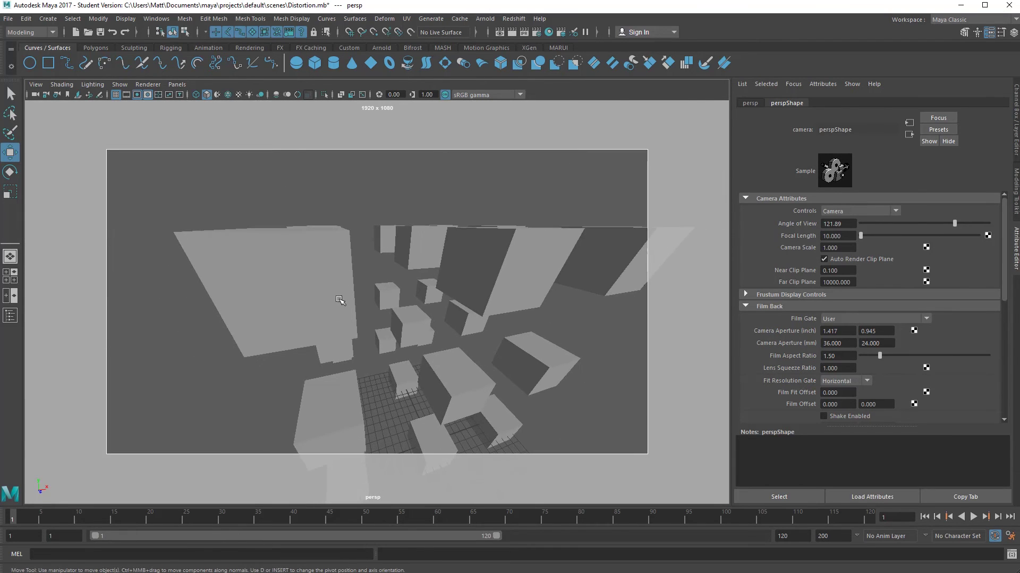
pyautogui.keyDown('alt'); pyautogui.moveTo(330, 281); pyautogui.dragTo(401, 342); pyautogui.keyUp('alt')
pyautogui.keyDown('alt'); pyautogui.moveTo(401, 342); pyautogui.dragTo(337, 316, button='middle'); pyautogui.keyUp('alt')
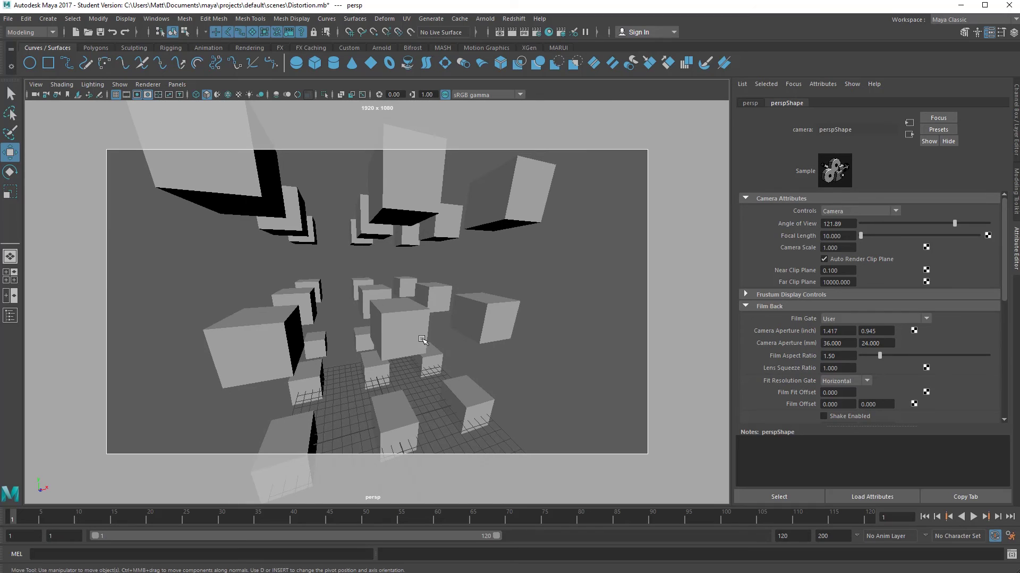
# Select the large central cube and the upper cube near the frame's edge, comparing their wide-angle distortion from different viewpoints
pyautogui.click(394, 321)
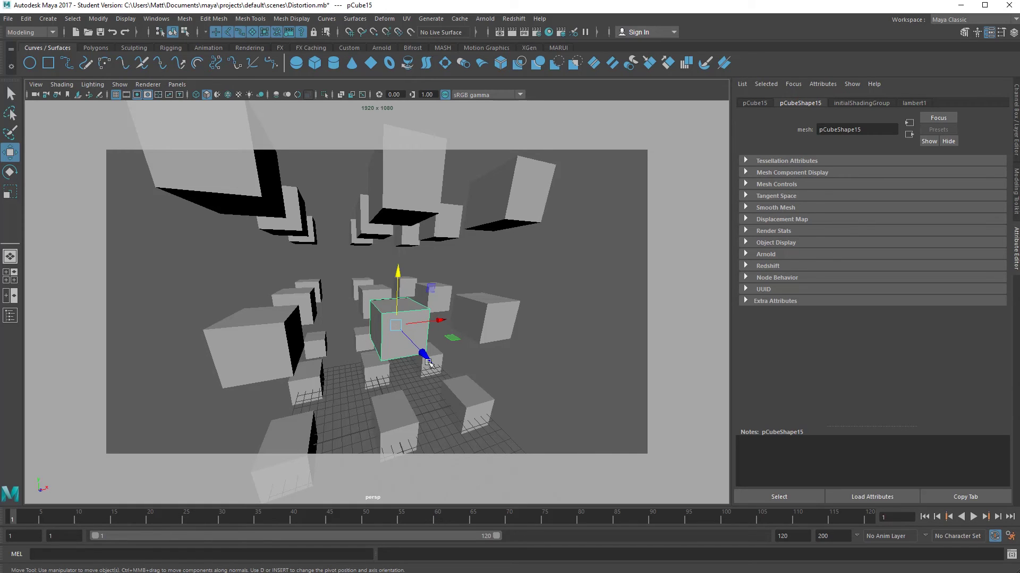
pyautogui.click(498, 187)
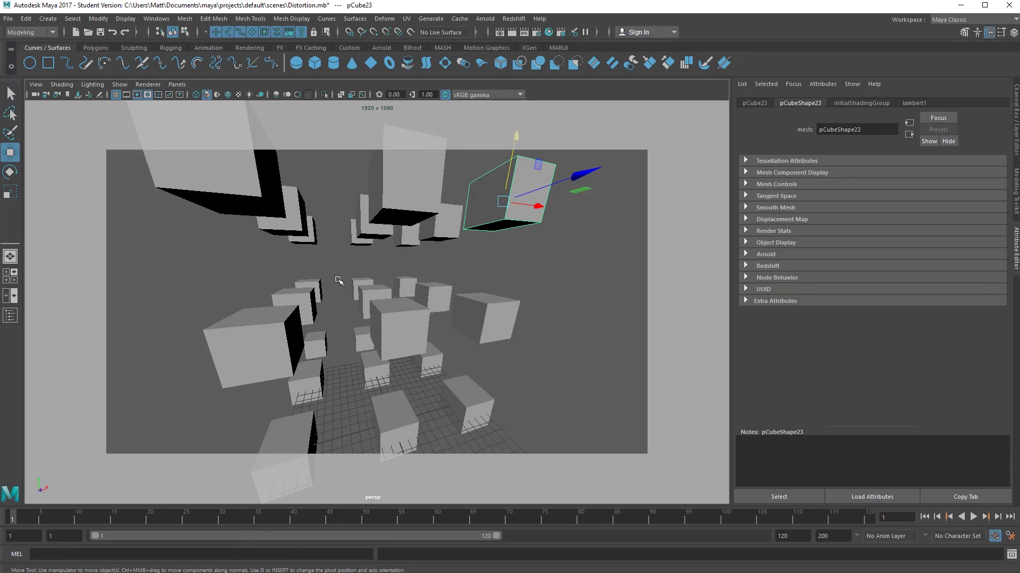
pyautogui.keyDown('alt'); pyautogui.moveTo(322, 287); pyautogui.dragTo(377, 327); pyautogui.keyUp('alt')
pyautogui.moveTo(377, 327)
pyautogui.keyDown('alt'); pyautogui.mouseDown(button='middle')
pyautogui.moveTo(396, 311)
pyautogui.moveTo(394, 326)
pyautogui.mouseUp(button='middle'); pyautogui.keyUp('alt')
pyautogui.moveTo(394, 326)
pyautogui.keyDown('alt'); pyautogui.mouseDown()
pyautogui.moveTo(408, 333)
pyautogui.moveTo(393, 325)
pyautogui.mouseUp(); pyautogui.keyUp('alt')
# Activate a camera rotation tool and turn the perspective camera in place to examine how the cubes stretch near the frame edges
pyautogui.click(36, 84)
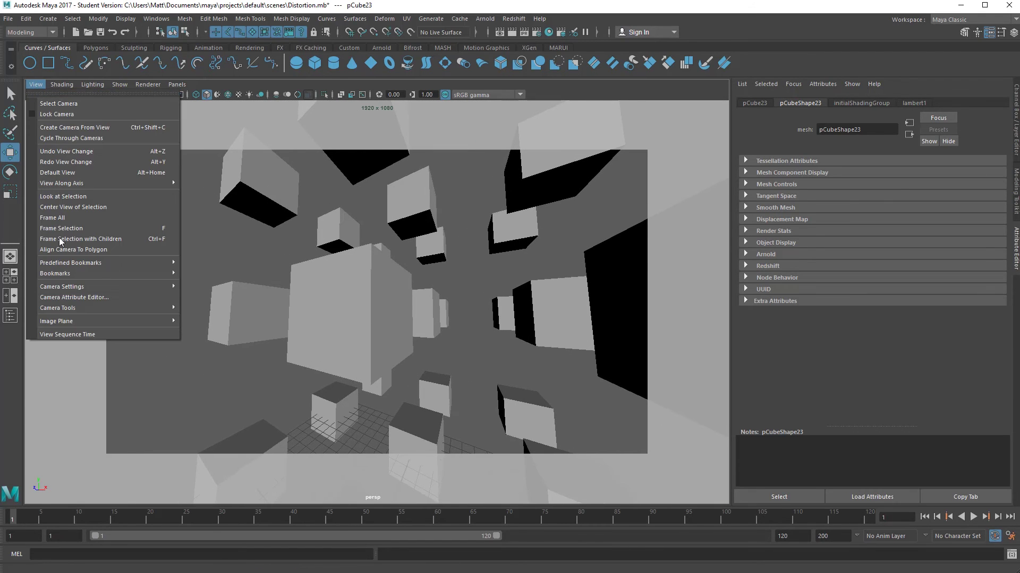
pyautogui.moveTo(105, 287)
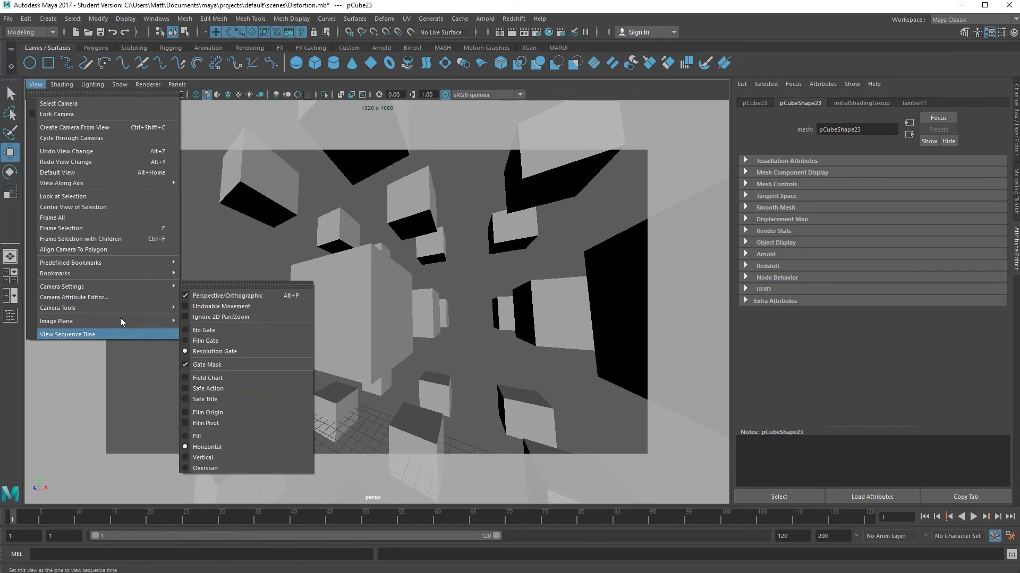
pyautogui.moveTo(121, 310)
pyautogui.click(247, 415)
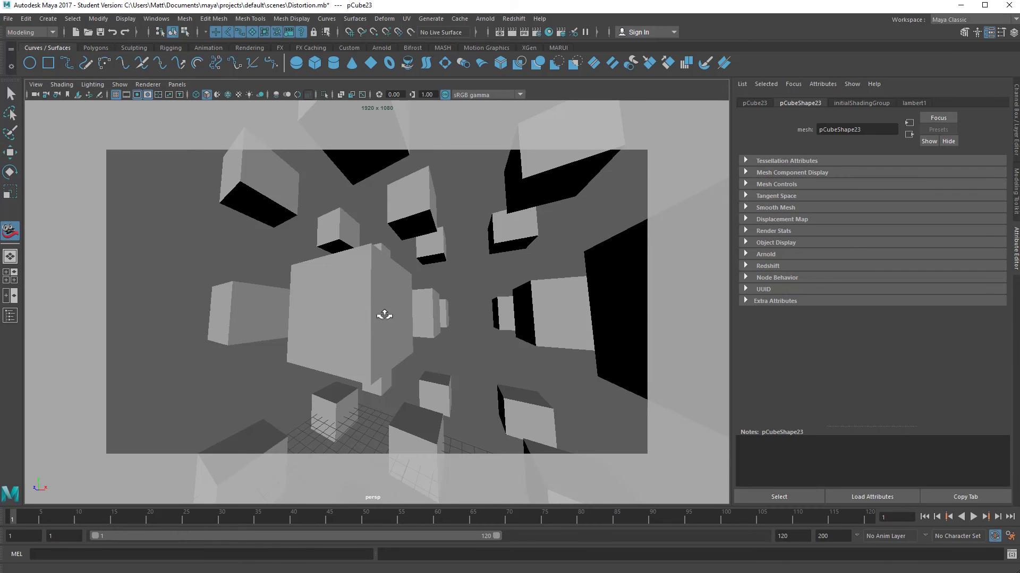
pyautogui.moveTo(385, 312)
pyautogui.mouseDown()
pyautogui.moveTo(356, 317)
pyautogui.moveTo(372, 309)
pyautogui.mouseUp()
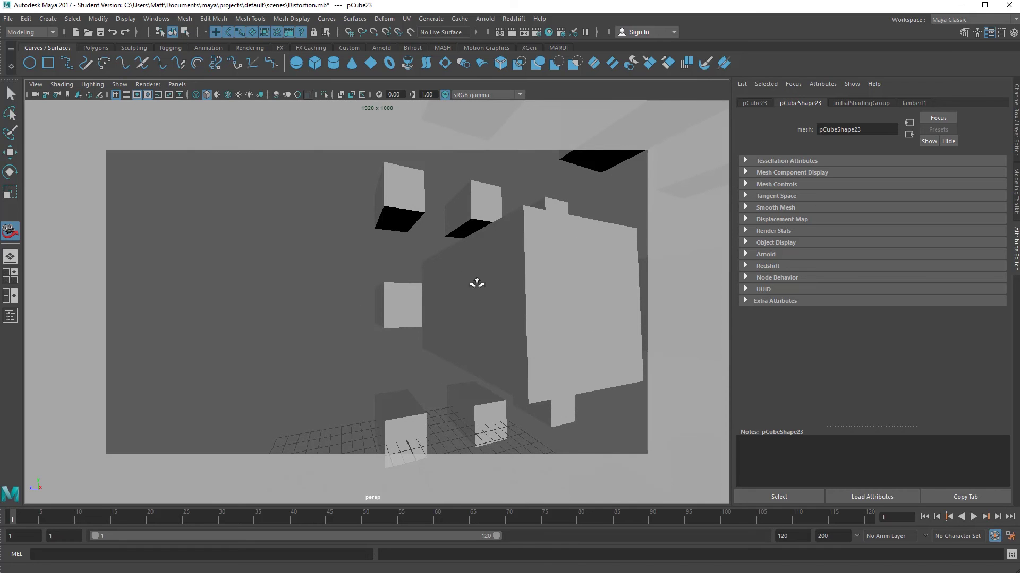
pyautogui.moveTo(359, 321); pyautogui.dragTo(352, 301)
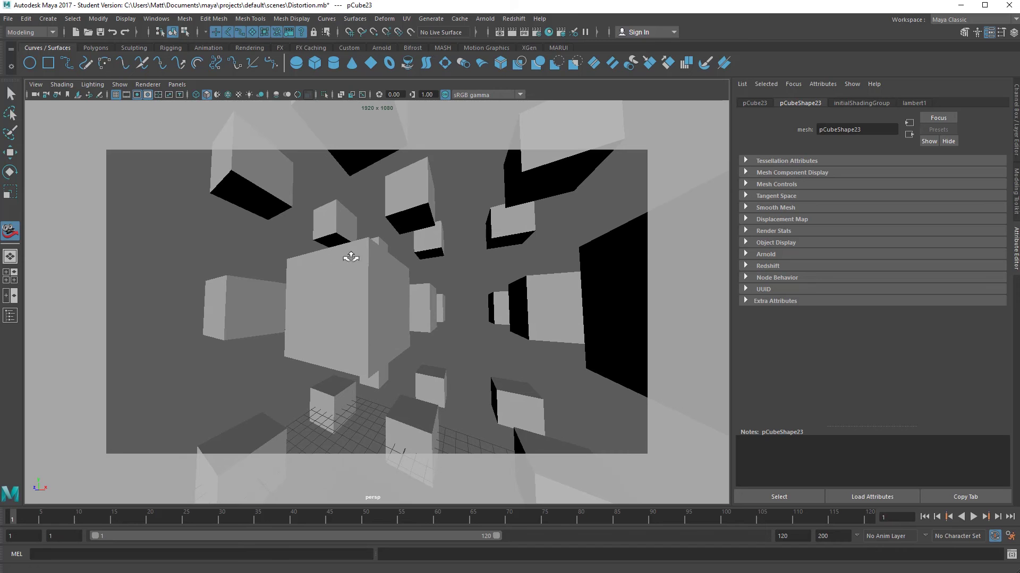
pyautogui.moveTo(439, 273)
pyautogui.mouseDown()
pyautogui.moveTo(457, 282)
pyautogui.moveTo(423, 264)
pyautogui.moveTo(452, 279)
pyautogui.mouseUp()
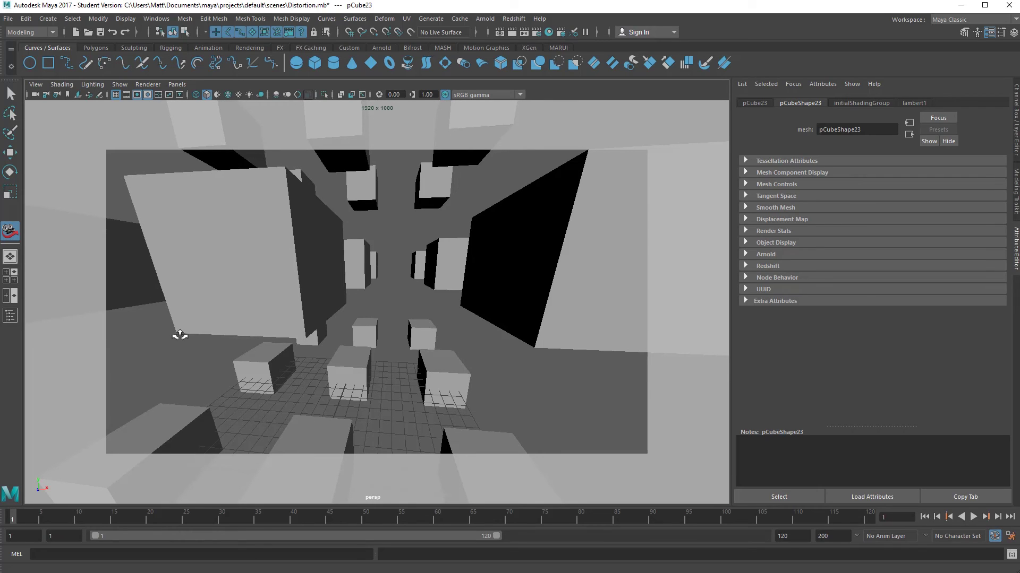
# Select the perspective camera, set its focal length to 35, and reframe the rows of cubes
pyautogui.click(36, 84)
pyautogui.click(44, 104)
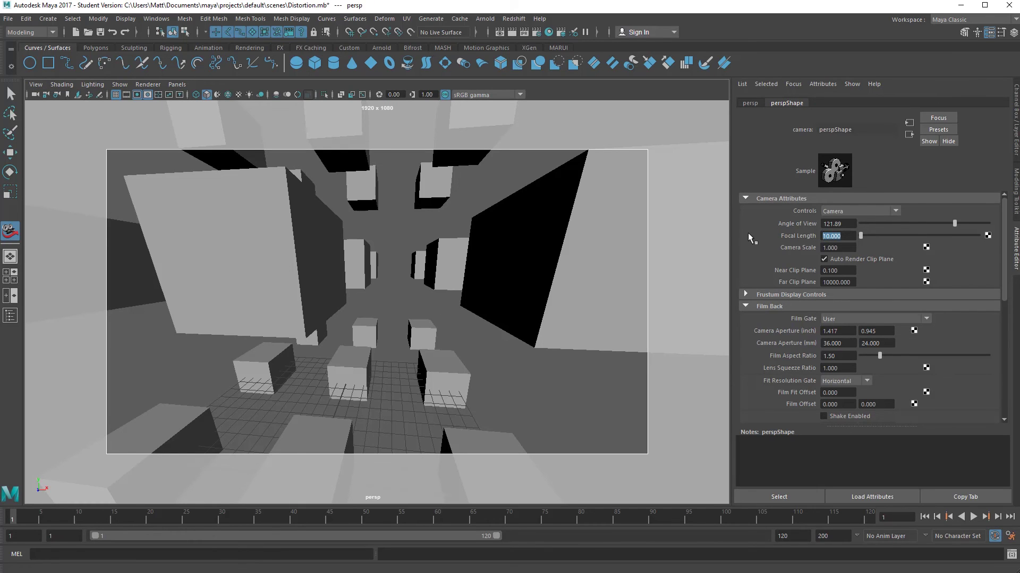
pyautogui.write('35')
pyautogui.press('Return')
pyautogui.keyDown('alt'); pyautogui.moveTo(384, 276); pyautogui.dragTo(395, 299, button='right'); pyautogui.keyUp('alt')
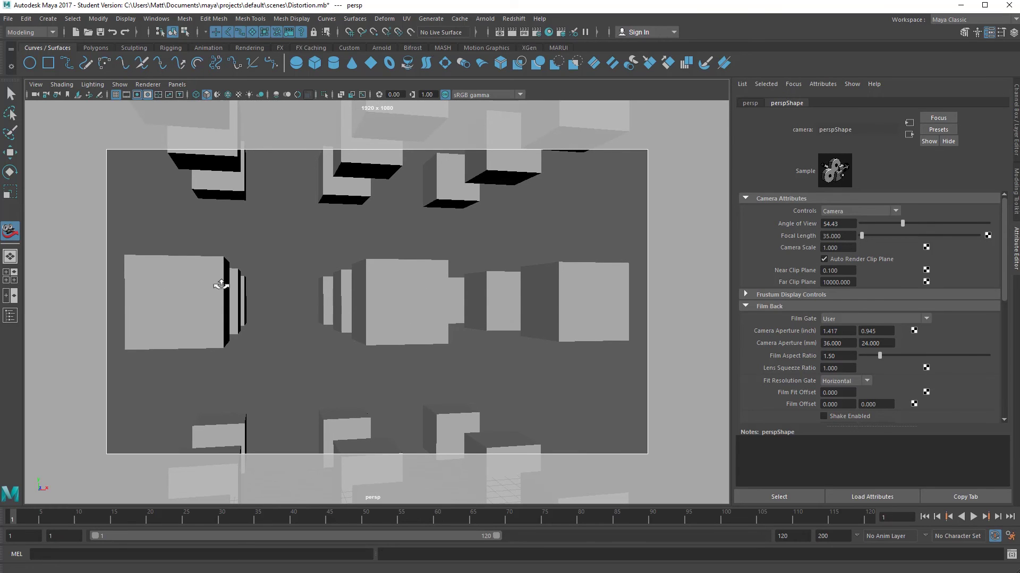
pyautogui.keyDown('alt'); pyautogui.moveTo(221, 298); pyautogui.dragTo(171, 189, button='right'); pyautogui.keyUp('alt')
pyautogui.keyDown('alt'); pyautogui.moveTo(211, 233); pyautogui.dragTo(319, 346, button='middle'); pyautogui.keyUp('alt')
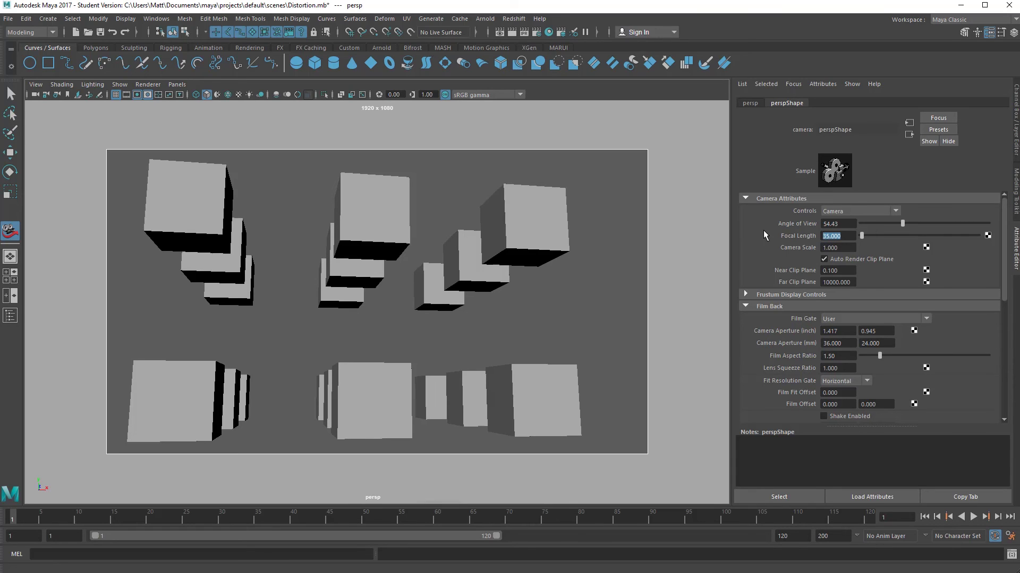
# Set the perspective camera's focal length to 90 and bring the cube grid back into frame from an angle
pyautogui.write('90')
pyautogui.press('Return')
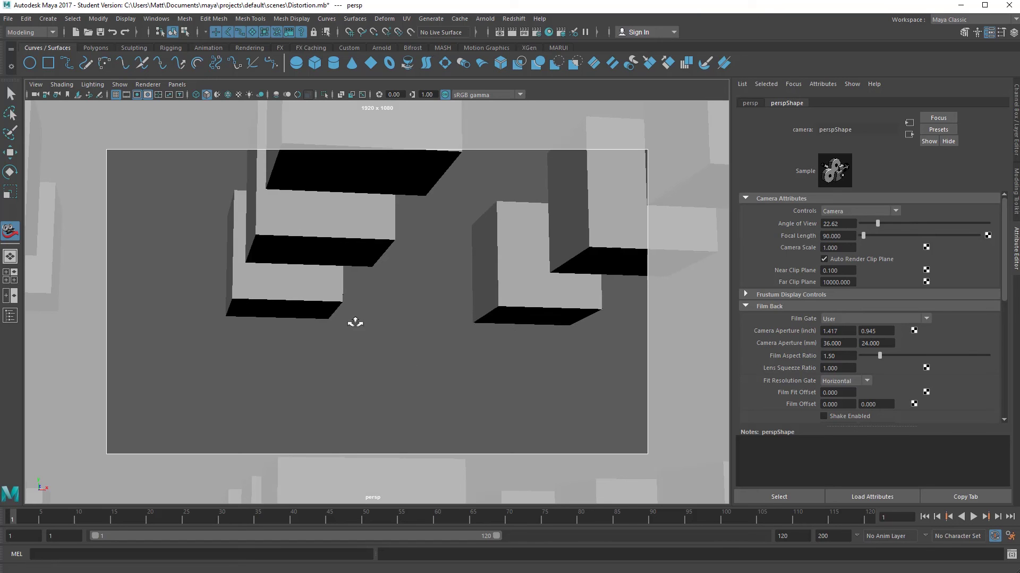
pyautogui.keyDown('alt'); pyautogui.moveTo(413, 315); pyautogui.dragTo(221, 342); pyautogui.keyUp('alt')
pyautogui.keyDown('alt'); pyautogui.moveTo(221, 341); pyautogui.dragTo(377, 351, button='right'); pyautogui.keyUp('alt')
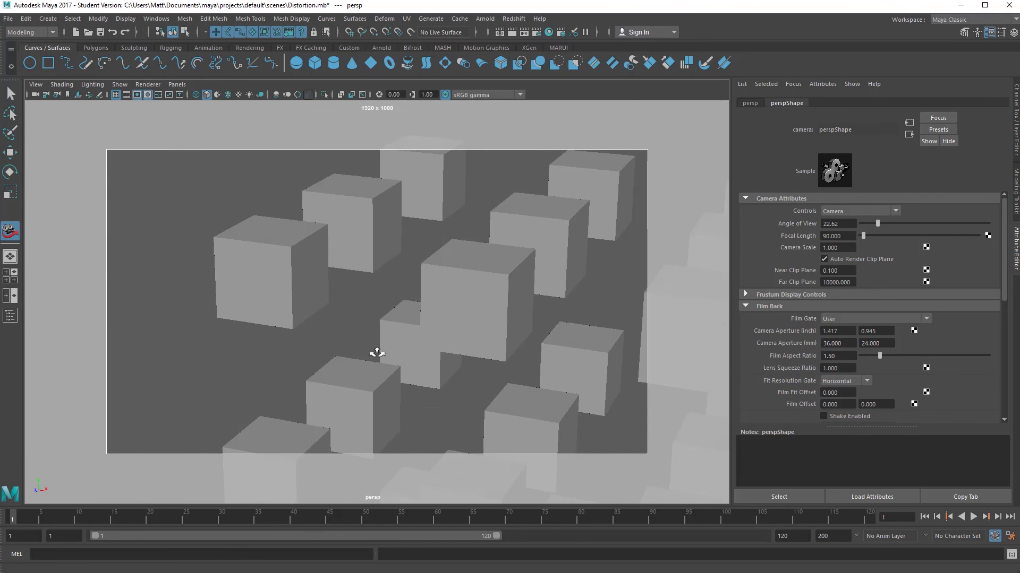
# Examine the cube rows at the 90 focal length head-on, at an angle, from a distance and close up
pyautogui.keyDown('alt'); pyautogui.moveTo(377, 350); pyautogui.dragTo(457, 362); pyautogui.keyUp('alt')
pyautogui.keyDown('alt'); pyautogui.moveTo(457, 362); pyautogui.dragTo(383, 341, button='right'); pyautogui.keyUp('alt')
pyautogui.moveTo(383, 342)
pyautogui.keyDown('alt'); pyautogui.mouseDown()
pyautogui.moveTo(369, 348)
pyautogui.moveTo(409, 345)
pyautogui.moveTo(353, 337)
pyautogui.moveTo(375, 357)
pyautogui.mouseUp(); pyautogui.keyUp('alt')
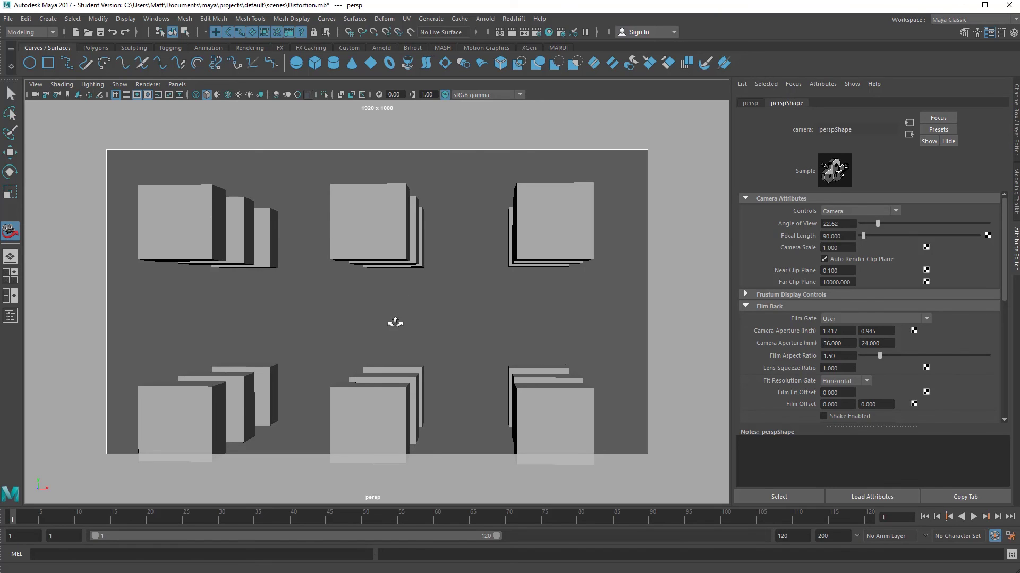
pyautogui.keyDown('alt'); pyautogui.moveTo(321, 302); pyautogui.dragTo(257, 287); pyautogui.keyUp('alt')
pyautogui.keyDown('alt'); pyautogui.moveTo(396, 343); pyautogui.dragTo(377, 336); pyautogui.keyUp('alt')
pyautogui.keyDown('alt'); pyautogui.moveTo(377, 336); pyautogui.dragTo(285, 324, button='right'); pyautogui.keyUp('alt')
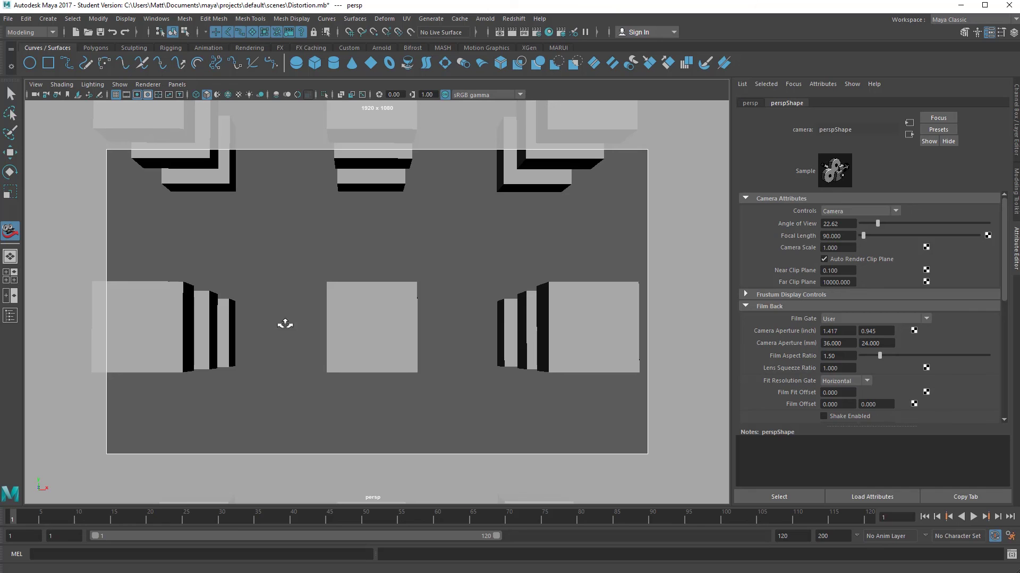
pyautogui.scroll(-5, 358, 330)
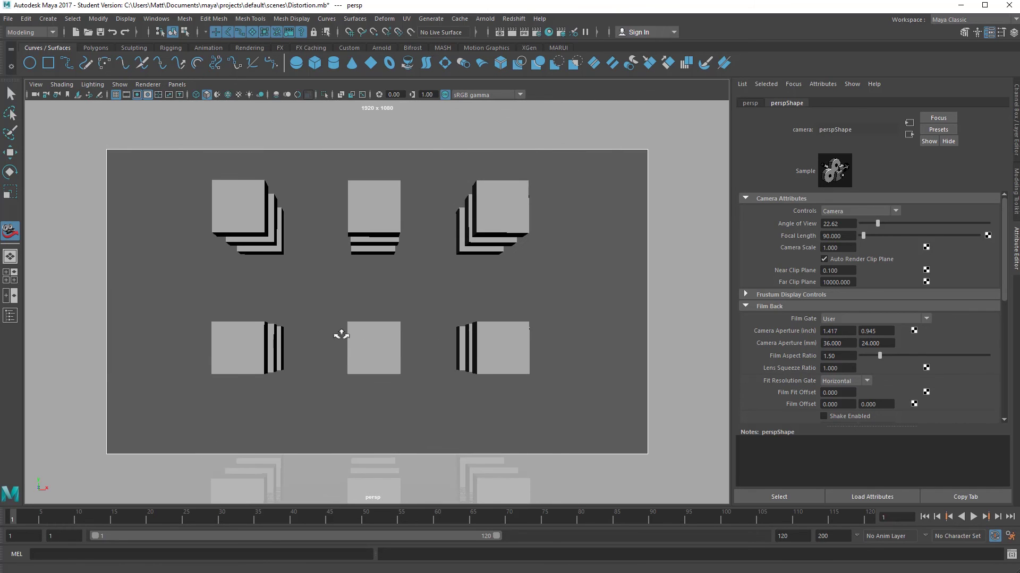
pyautogui.scroll(6, 350, 346)
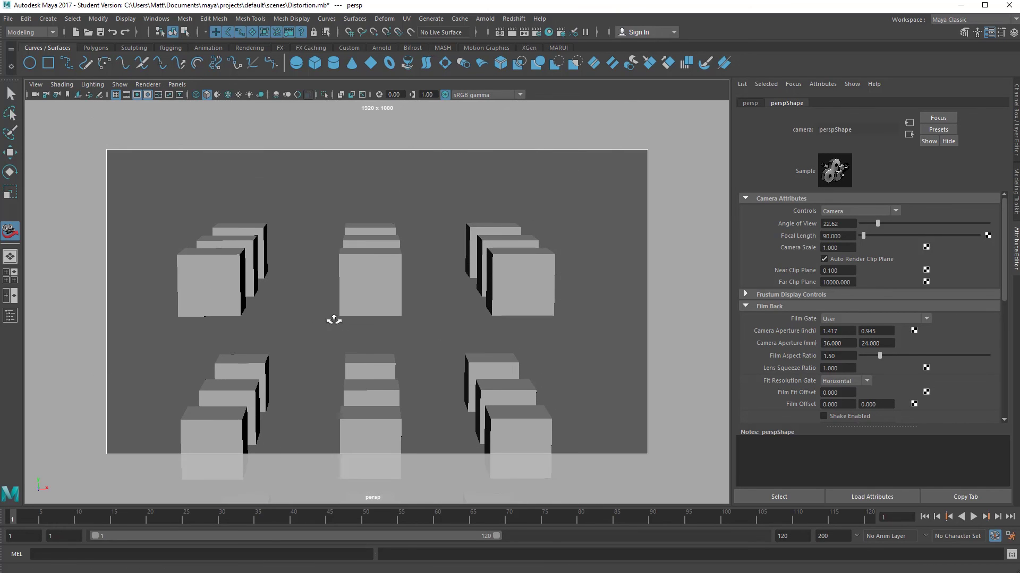
pyautogui.moveTo(353, 319)
pyautogui.keyDown('alt'); pyautogui.mouseDown(button='right')
pyautogui.moveTo(410, 292)
pyautogui.moveTo(273, 333)
pyautogui.moveTo(297, 355)
pyautogui.moveTo(387, 326)
pyautogui.moveTo(342, 346)
pyautogui.moveTo(287, 335)
pyautogui.moveTo(347, 335)
pyautogui.mouseUp(button='right'); pyautogui.keyUp('alt')
pyautogui.keyDown('alt'); pyautogui.moveTo(346, 336); pyautogui.dragTo(377, 392); pyautogui.keyUp('alt')
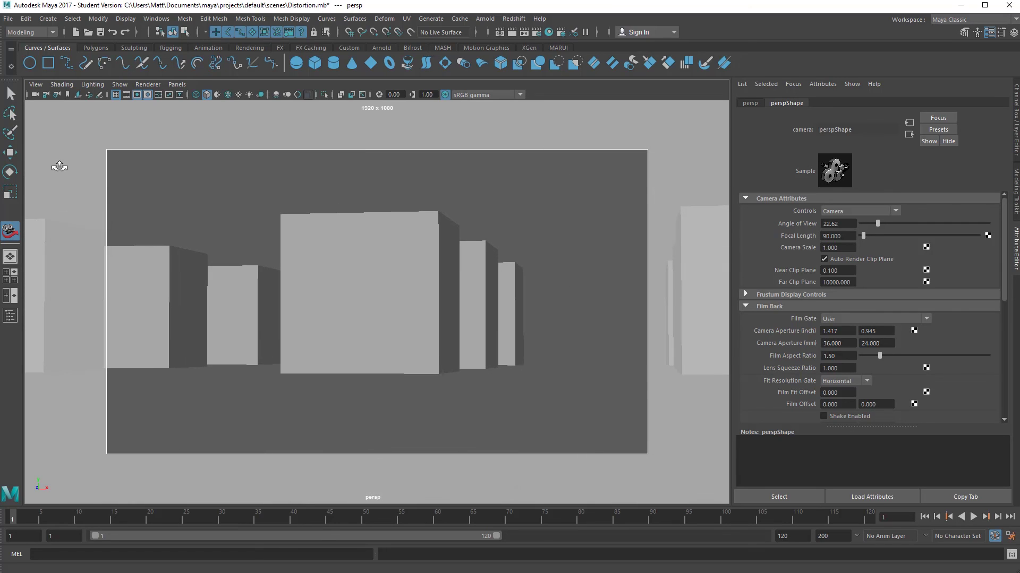
# Reactivate the camera rotation tool and turn the camera in place to check the cubes' shapes across the frame
pyautogui.click(35, 84)
pyautogui.moveTo(133, 310)
pyautogui.click(272, 413)
pyautogui.moveTo(408, 321)
pyautogui.mouseDown()
pyautogui.moveTo(399, 319)
pyautogui.moveTo(411, 321)
pyautogui.mouseUp()
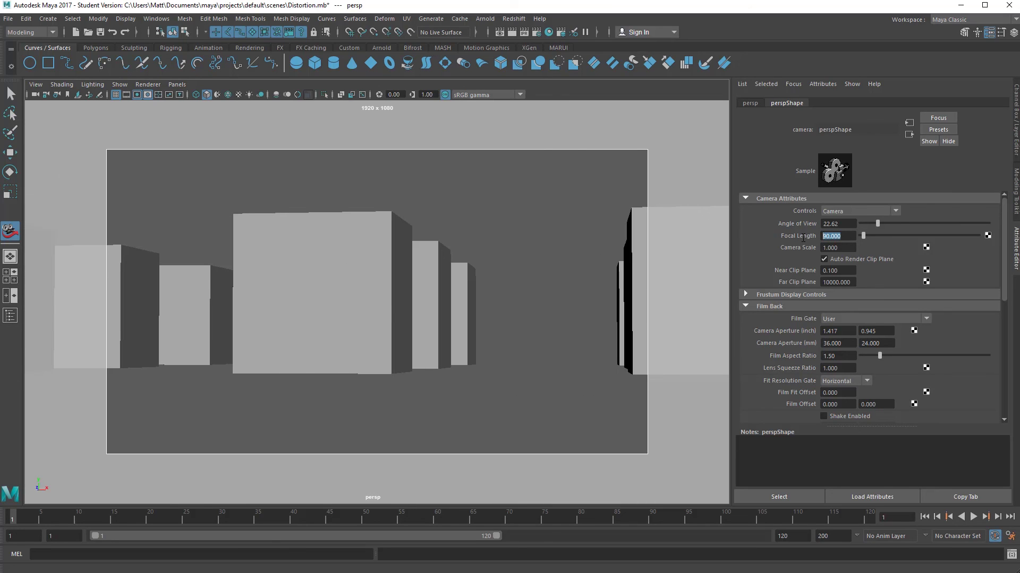
# Set the perspective camera's focal length to 200 and view the cubes from low, raised and angled viewpoints
pyautogui.write('200')
pyautogui.press('Return')
pyautogui.keyDown('alt'); pyautogui.moveTo(528, 345); pyautogui.dragTo(495, 316, button='right'); pyautogui.keyUp('alt')
pyautogui.keyDown('alt'); pyautogui.moveTo(496, 316); pyautogui.dragTo(312, 321); pyautogui.keyUp('alt')
pyautogui.keyDown('alt'); pyautogui.moveTo(312, 321); pyautogui.dragTo(366, 351, button='right'); pyautogui.keyUp('alt')
pyautogui.moveTo(366, 351)
pyautogui.keyDown('alt'); pyautogui.mouseDown()
pyautogui.moveTo(348, 349)
pyautogui.moveTo(348, 337)
pyautogui.moveTo(380, 341)
pyautogui.moveTo(385, 325)
pyautogui.moveTo(352, 337)
pyautogui.moveTo(362, 332)
pyautogui.mouseUp(); pyautogui.keyUp('alt')
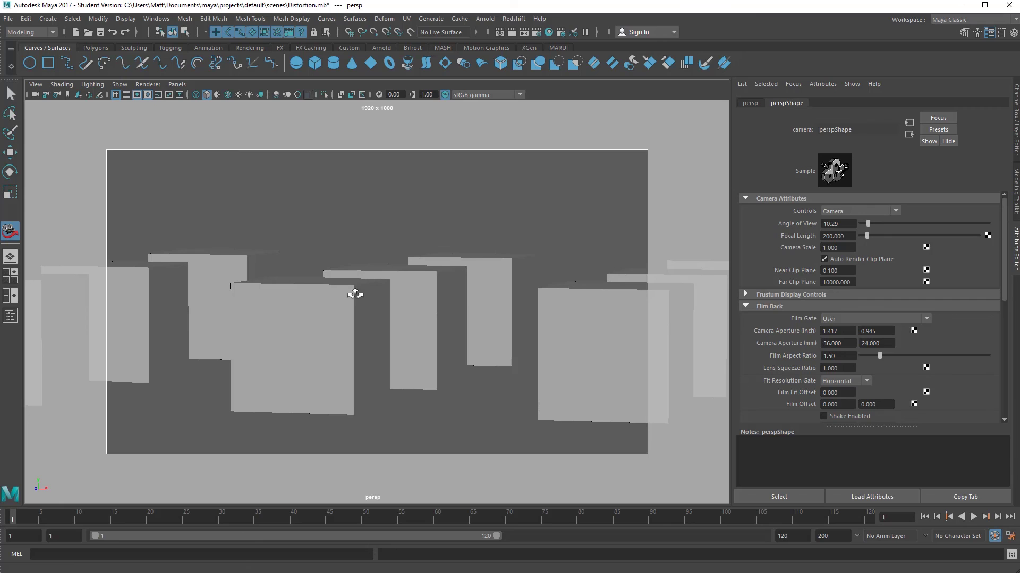
pyautogui.keyDown('alt'); pyautogui.moveTo(307, 271); pyautogui.dragTo(335, 282); pyautogui.keyUp('alt')
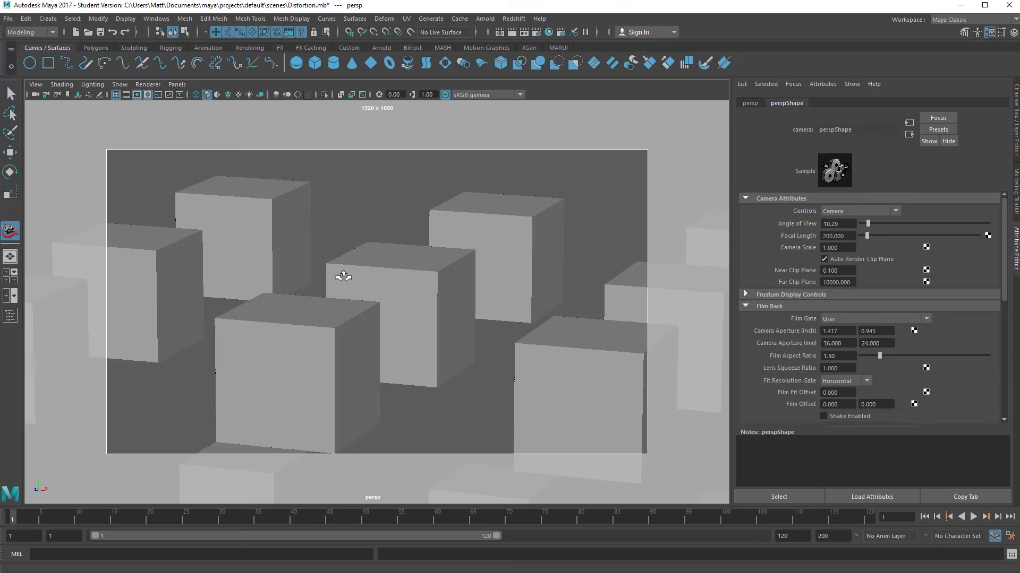
pyautogui.moveTo(361, 241)
pyautogui.keyDown('alt'); pyautogui.mouseDown()
pyautogui.moveTo(312, 261)
pyautogui.moveTo(327, 246)
pyautogui.moveTo(300, 256)
pyautogui.moveTo(325, 257)
pyautogui.moveTo(303, 278)
pyautogui.moveTo(261, 275)
pyautogui.moveTo(285, 266)
pyautogui.moveTo(316, 283)
pyautogui.moveTo(333, 280)
pyautogui.moveTo(334, 256)
pyautogui.moveTo(426, 254)
pyautogui.moveTo(354, 249)
pyautogui.moveTo(433, 266)
pyautogui.moveTo(336, 263)
pyautogui.moveTo(423, 263)
pyautogui.moveTo(346, 268)
pyautogui.moveTo(355, 240)
pyautogui.mouseUp(); pyautogui.keyUp('alt')
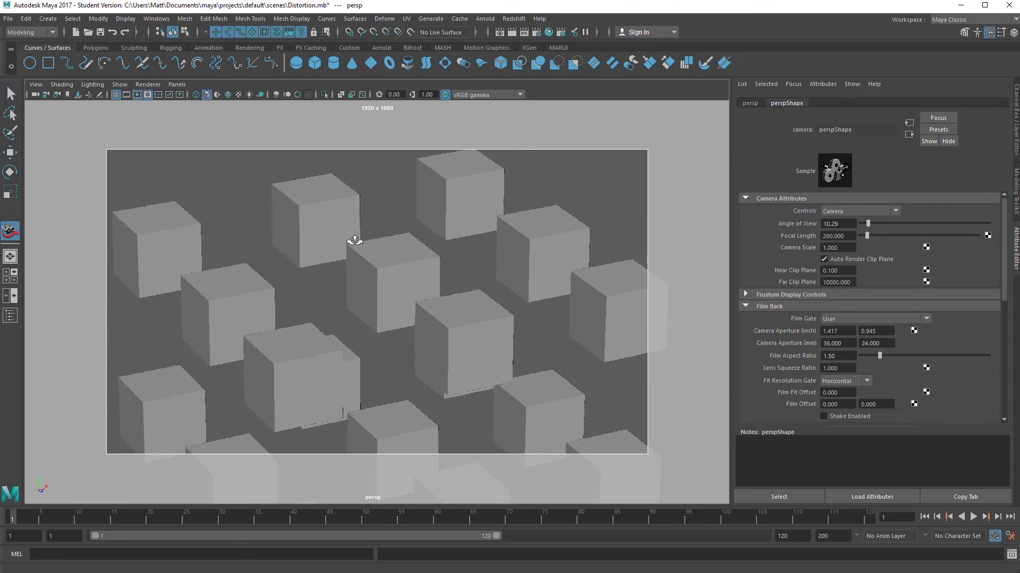